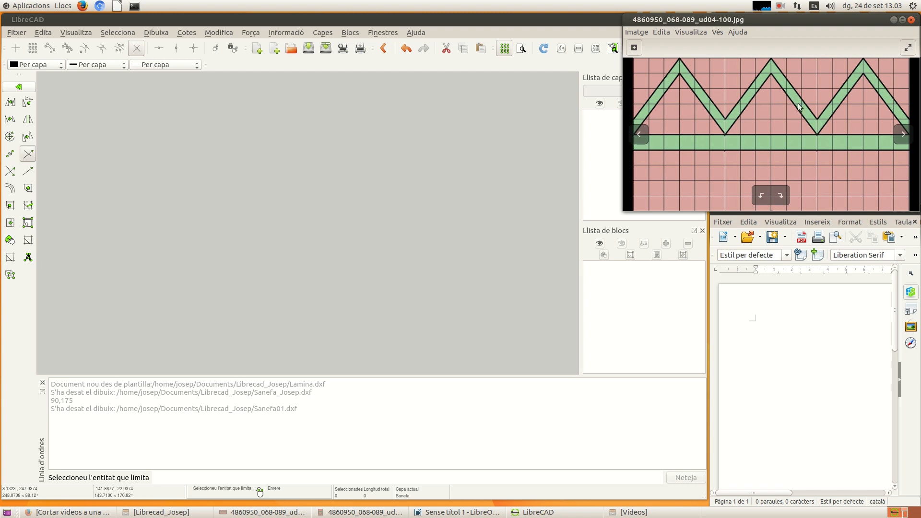
# - Bring up the reference image 4860950_068-089_ud04-098.jpg and create a new drawing from the Lamina.dxf template
pyautogui.click(367, 512)
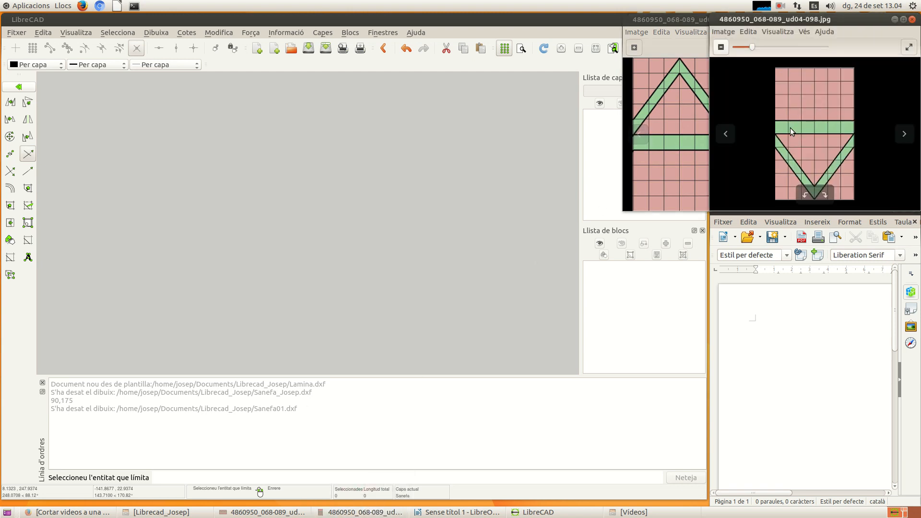
pyautogui.click(17, 33)
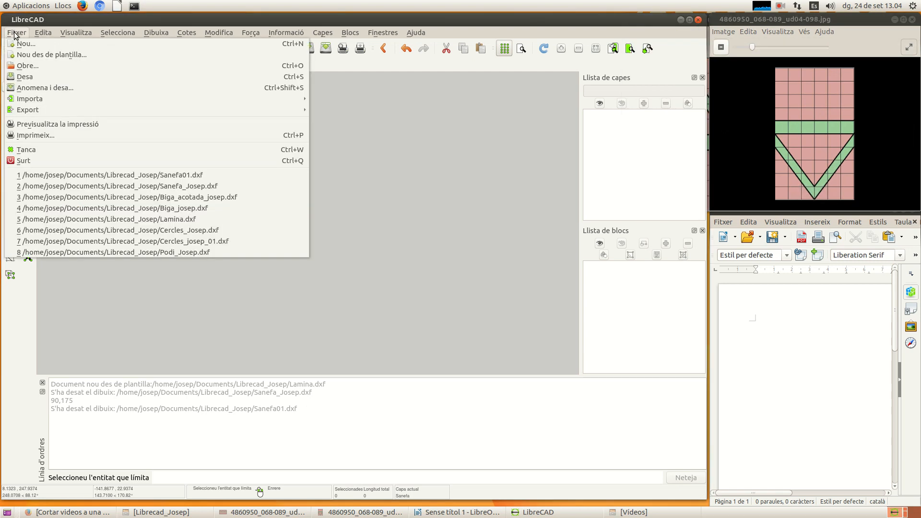
pyautogui.click(24, 56)
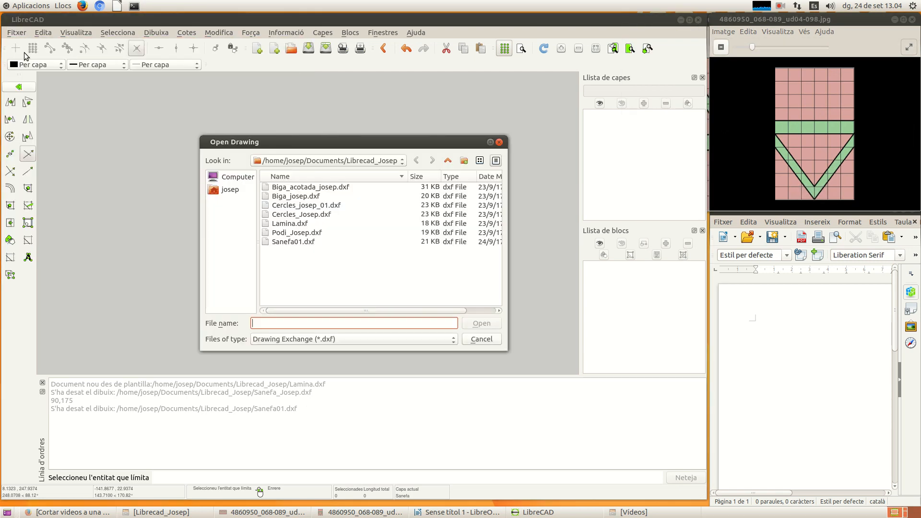
pyautogui.doubleClick(289, 224)
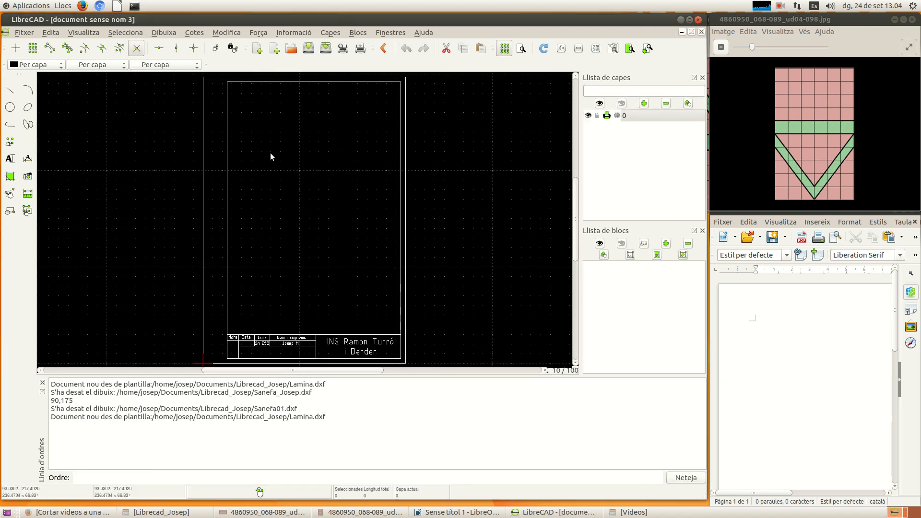
# - Save the new drawing in the current folder under the name "Sanefa_" followed by the author's first name
pyautogui.click(23, 32)
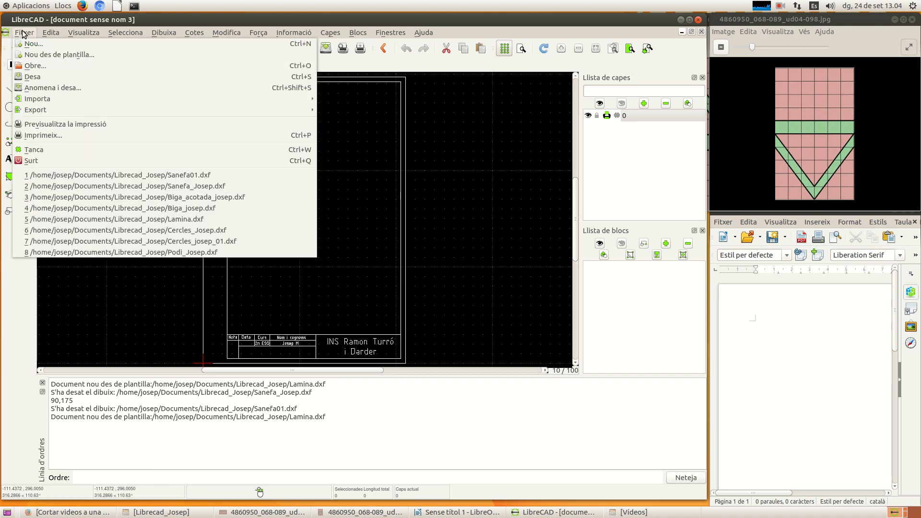
pyautogui.click(42, 79)
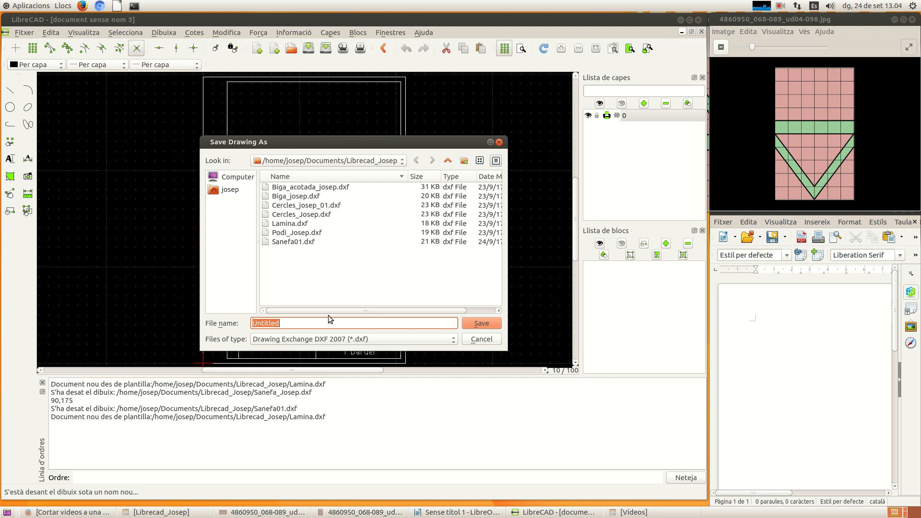
pyautogui.write('Sa')
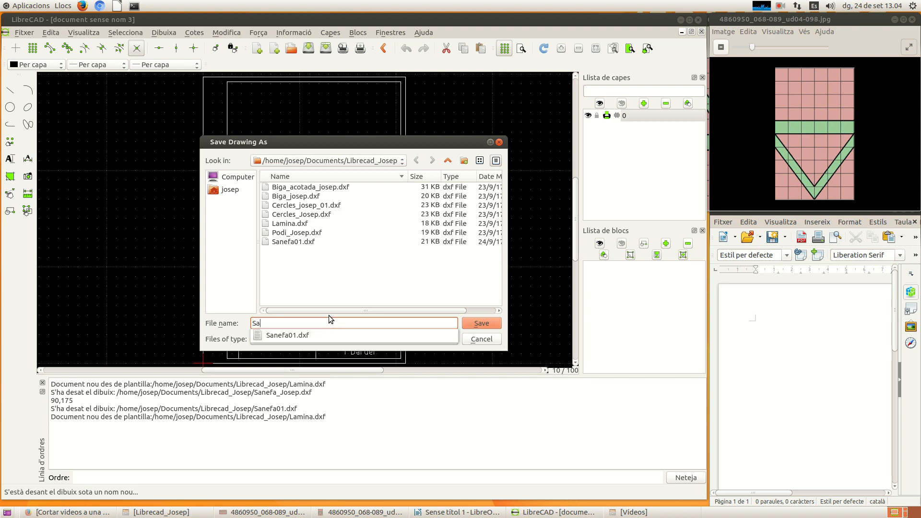
pyautogui.write('nefa_J')
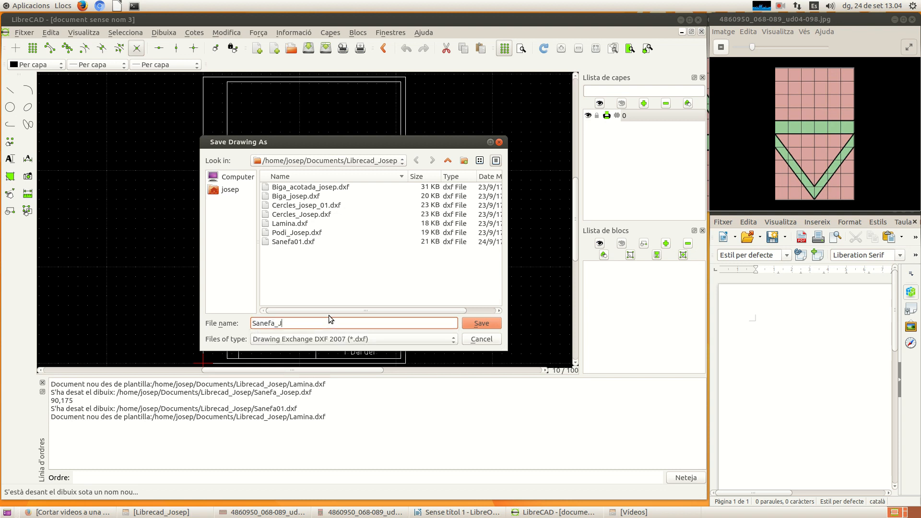
pyautogui.write('osep')
pyautogui.press('Return')
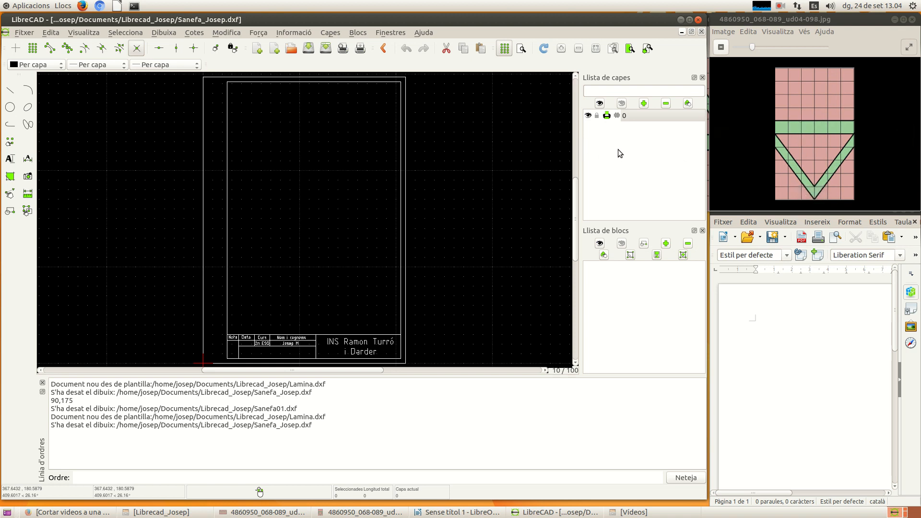
# - Add a layer named Quadricula with the colour Vermell (red)
pyautogui.click(644, 103)
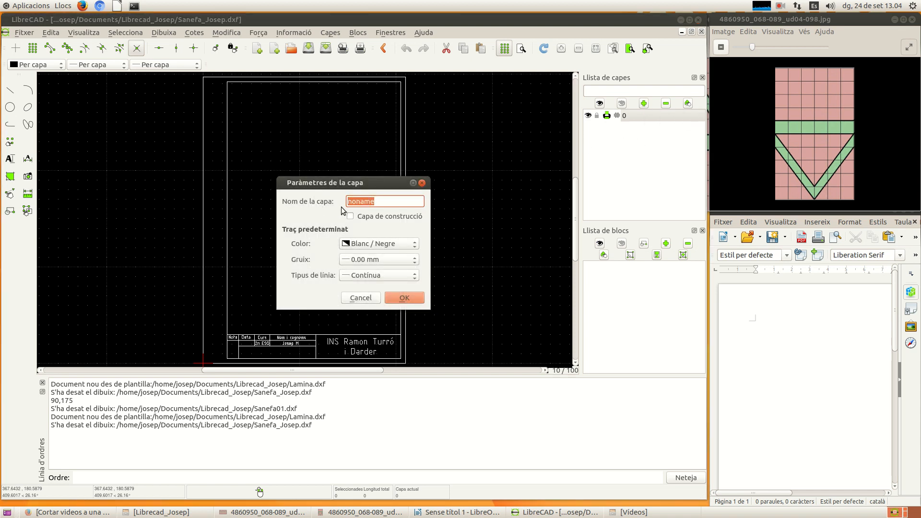
pyautogui.write('Quadricula')
pyautogui.click(373, 245)
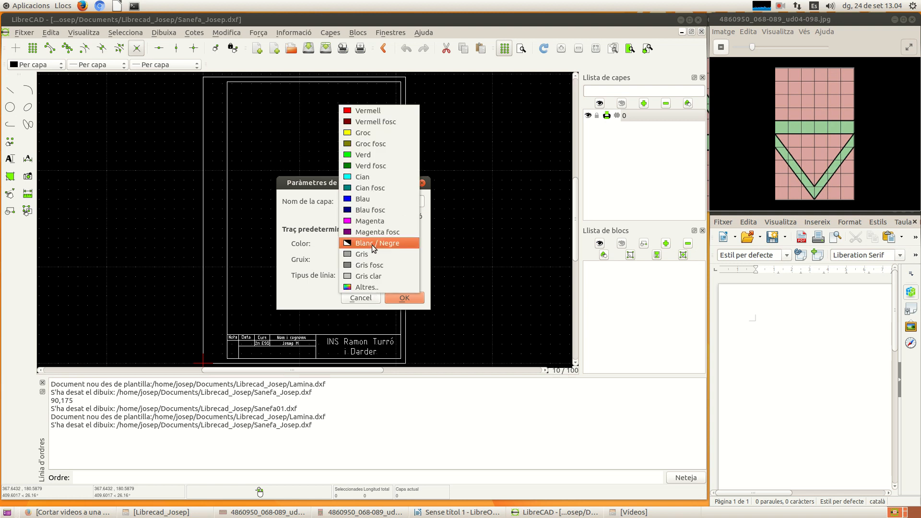
pyautogui.click(382, 113)
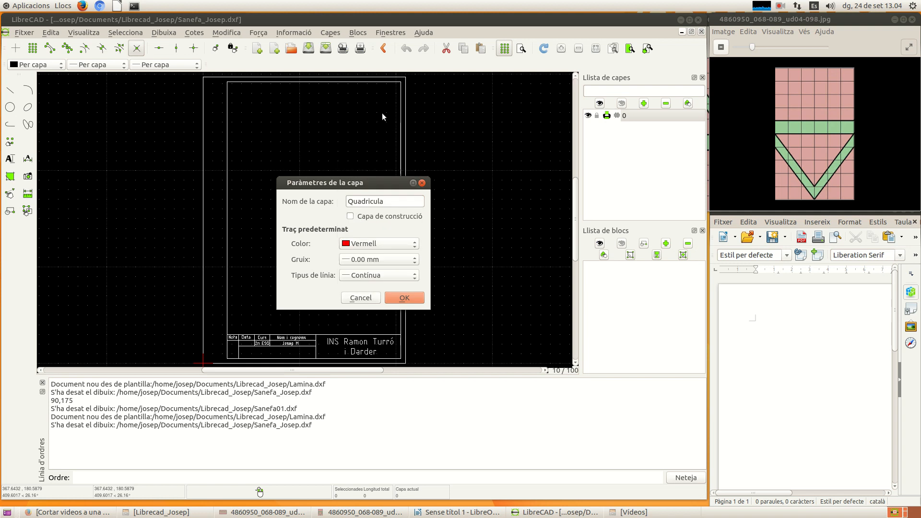
pyautogui.click(402, 298)
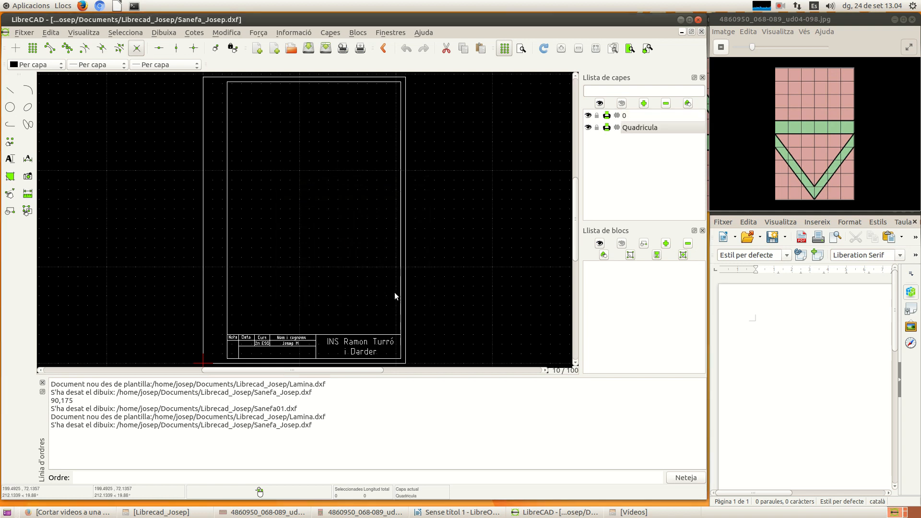
# - Add a layer named Sanefa with a line width of 0.40 mm
pyautogui.click(646, 103)
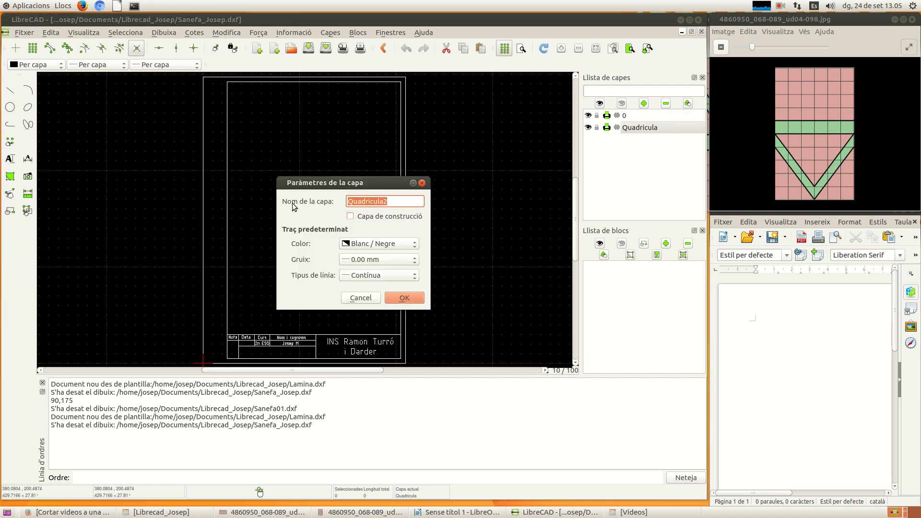
pyautogui.write('Sanefa')
pyautogui.click(373, 263)
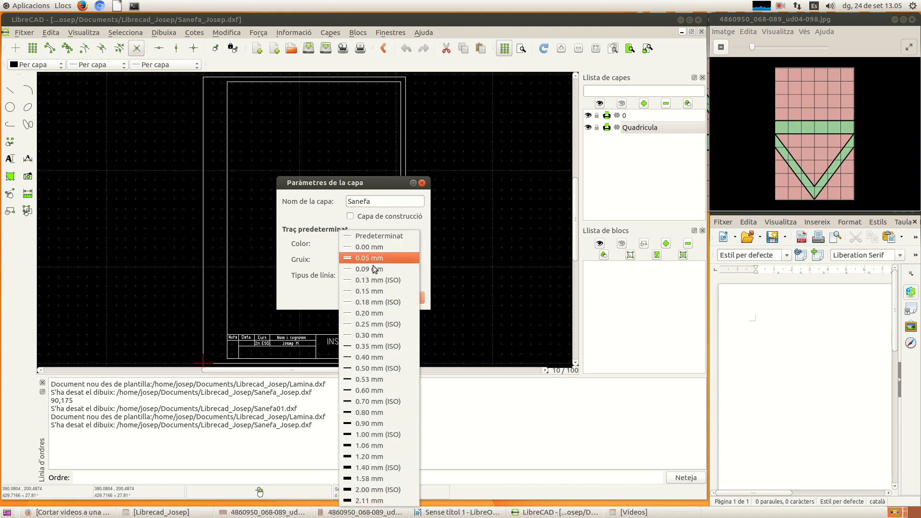
pyautogui.click(368, 358)
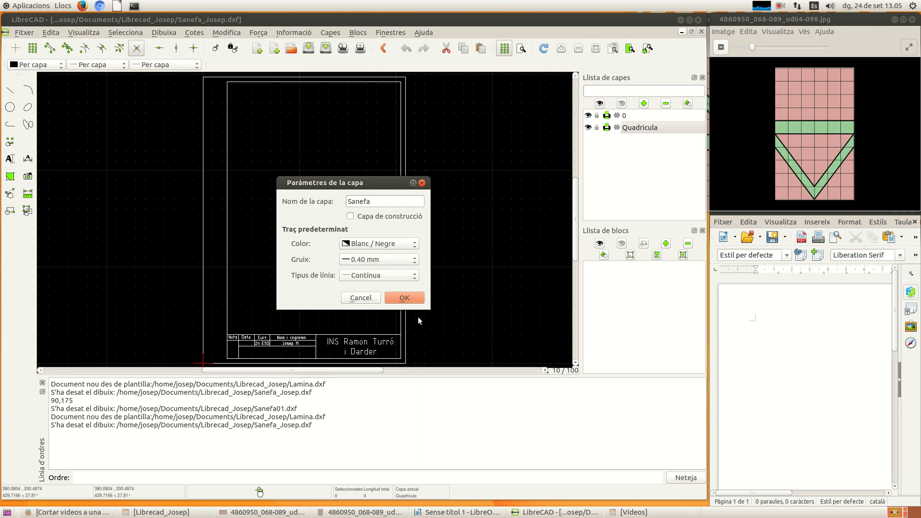
pyautogui.click(408, 298)
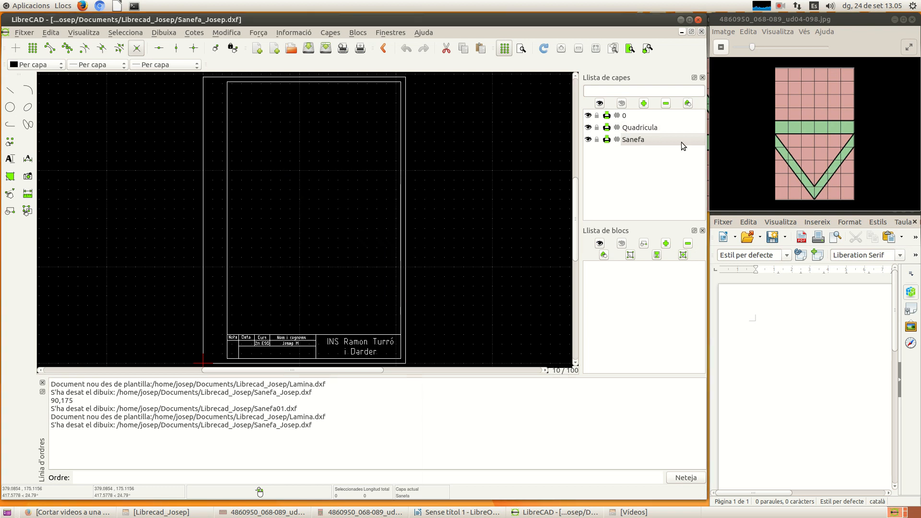
# - On the Quadricula layer, draw a vertical line of length 100 starting at coordinates 90,175
pyautogui.click(634, 133)
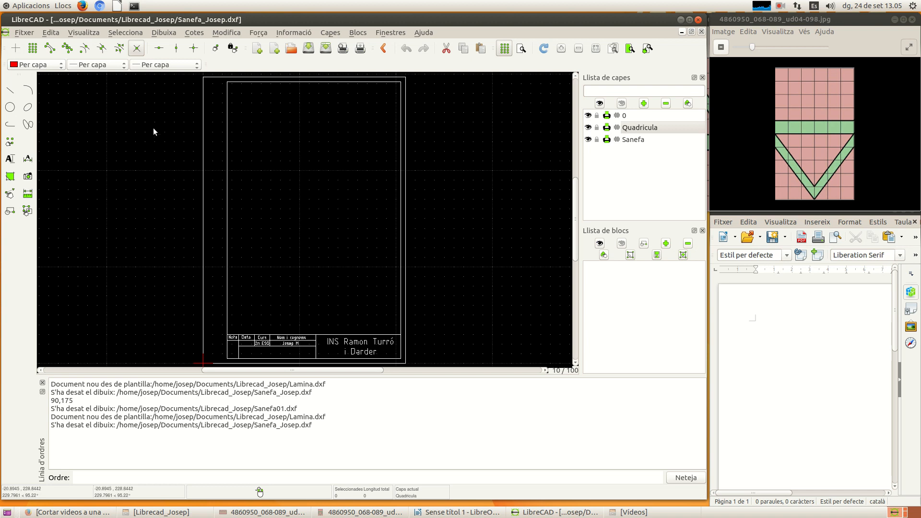
pyautogui.click(10, 94)
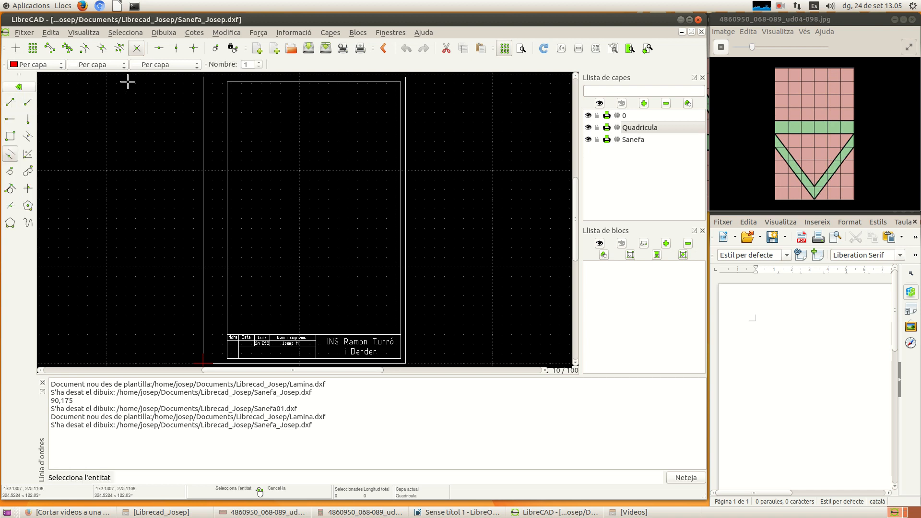
pyautogui.click(28, 119)
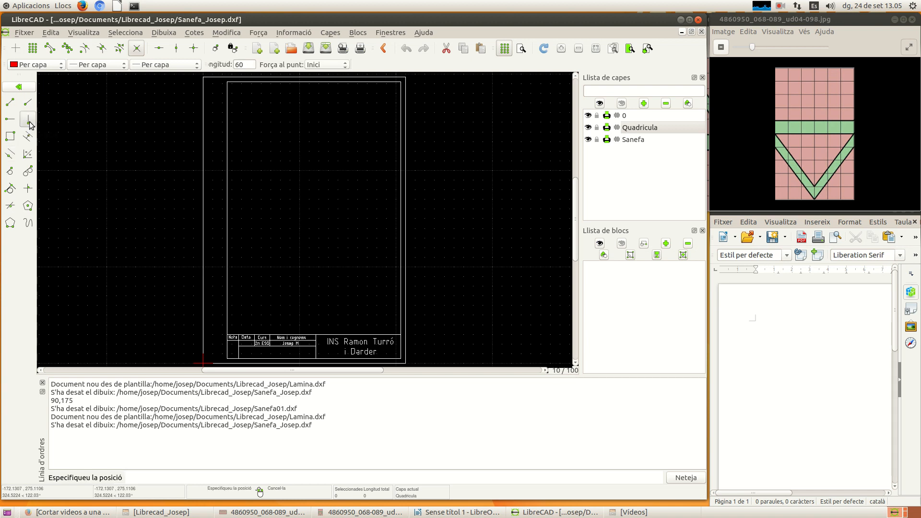
pyautogui.moveTo(788, 177)
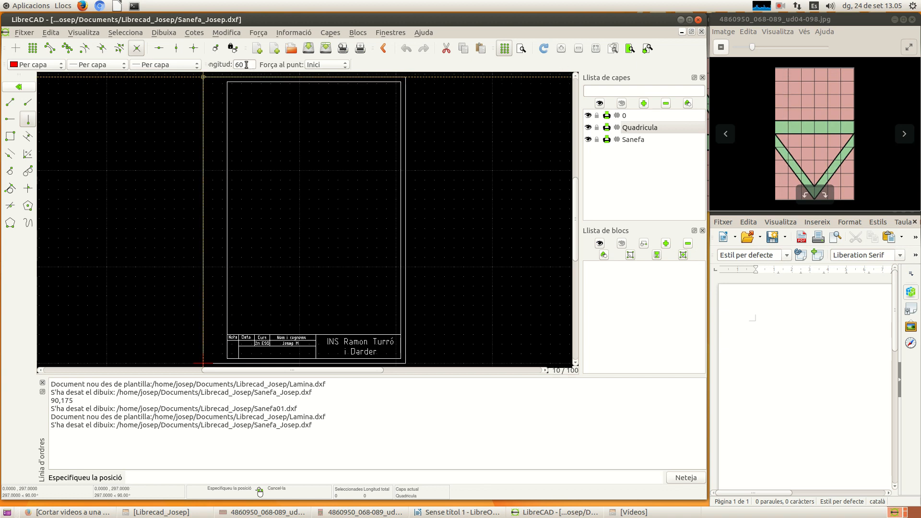
pyautogui.moveTo(246, 65); pyautogui.dragTo(220, 62)
pyautogui.write('1')
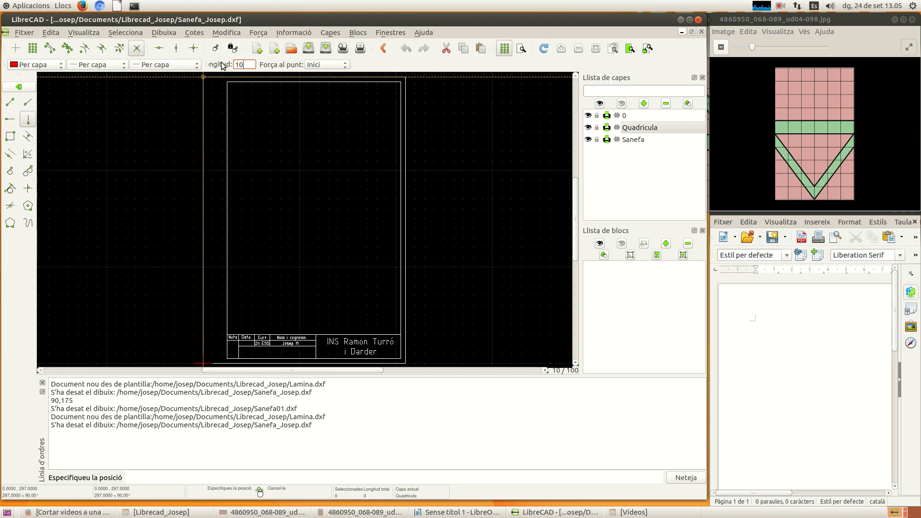
pyautogui.write('00')
pyautogui.click(323, 65)
pyautogui.click(317, 65)
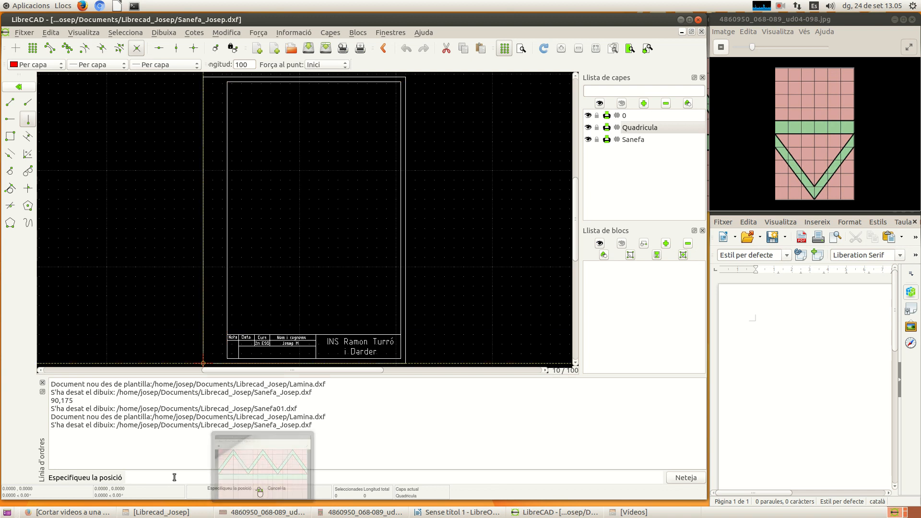
pyautogui.write('0,175')
pyautogui.press('Return')
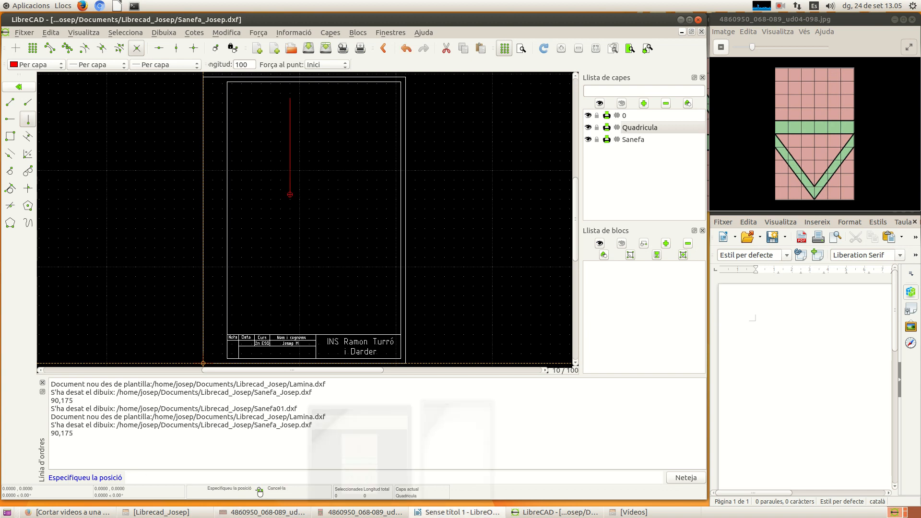
# - Switch to the LibreOffice Writer document and note the start coordinates 90,175 on its own line
pyautogui.click(781, 351)
pyautogui.write('90,175')
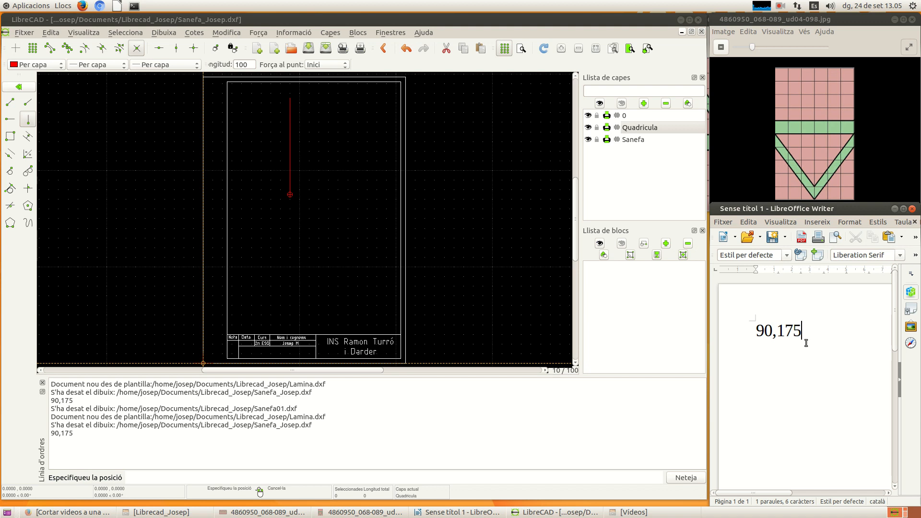
pyautogui.press('Return')
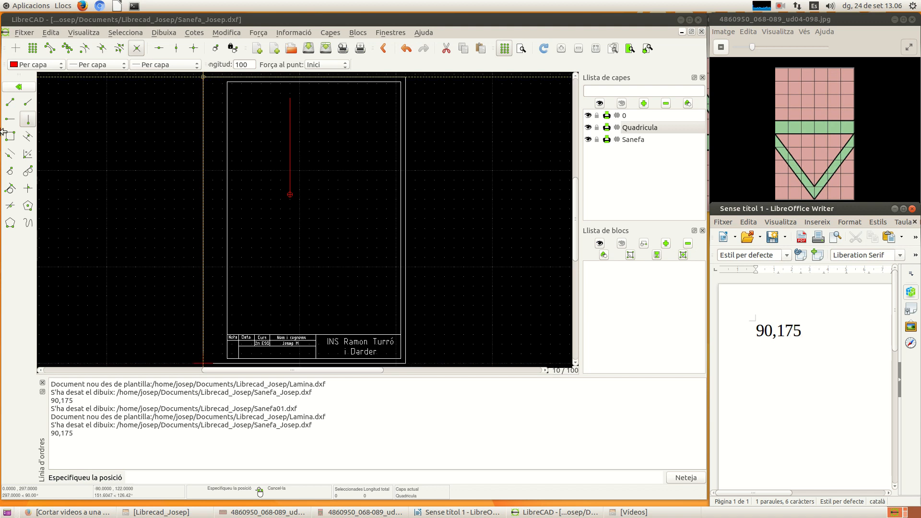
# - Back in LibreCAD, create six parallel copies of the vertical line to its right at a distance of 10
pyautogui.click(291, 194)
pyautogui.click(27, 138)
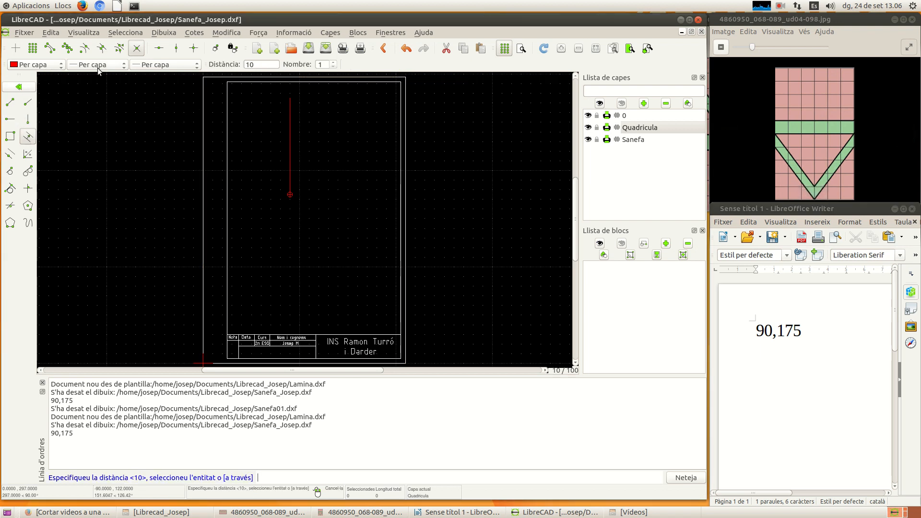
pyautogui.click(264, 61)
pyautogui.click(322, 64)
pyautogui.write('6')
pyautogui.click(292, 144)
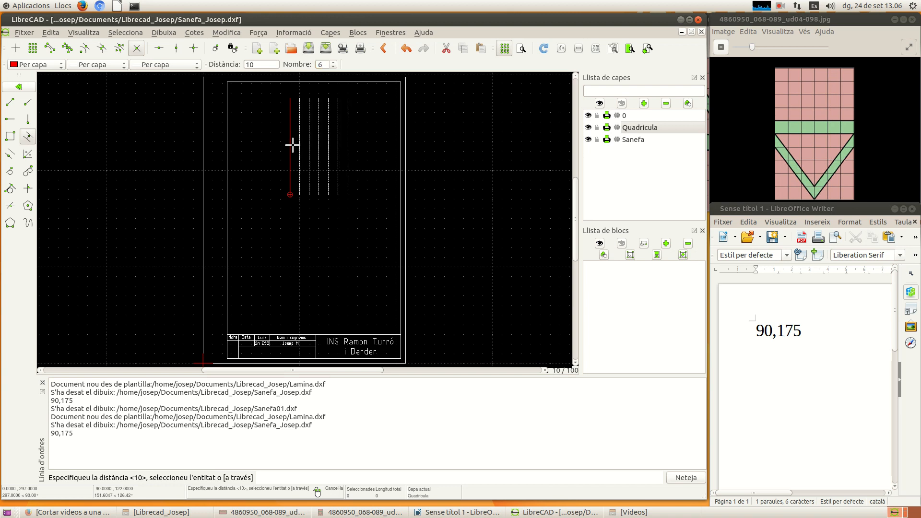
pyautogui.rightClick(347, 193)
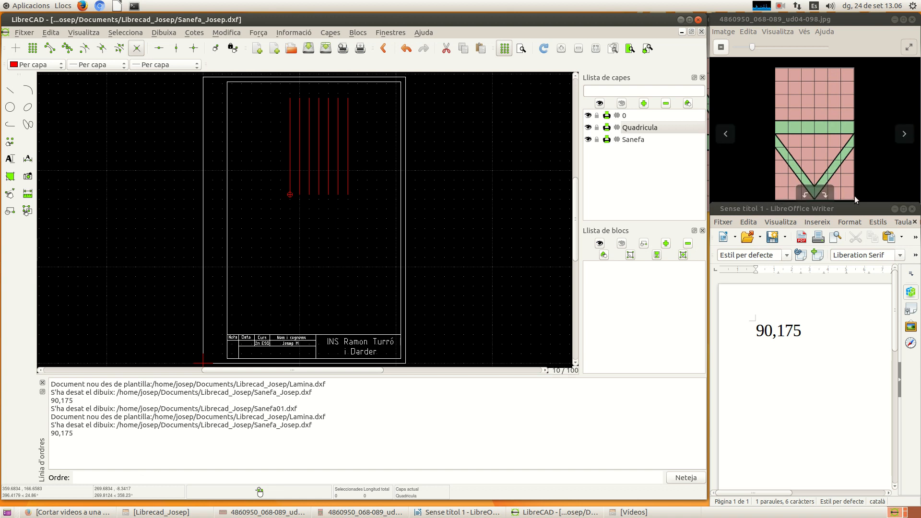
# - Set up a horizontal line with a length of 60
pyautogui.click(9, 96)
pyautogui.click(9, 120)
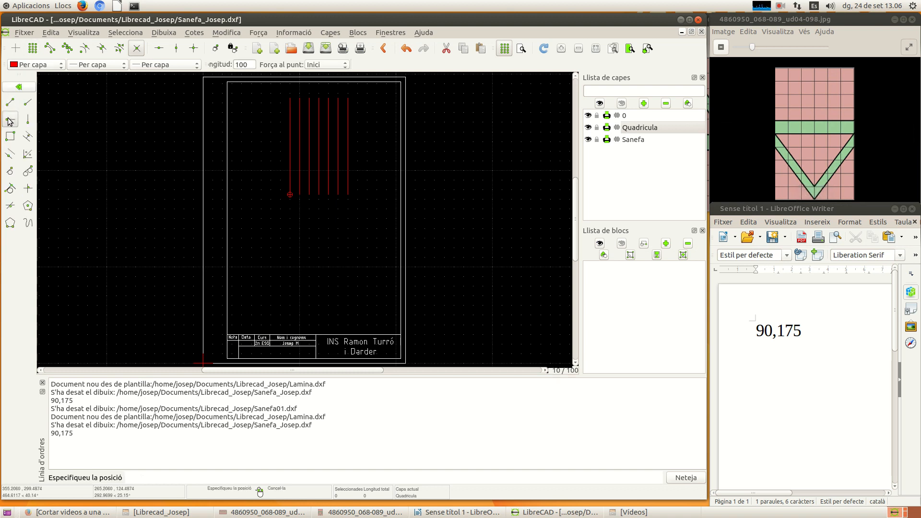
pyautogui.doubleClick(243, 64)
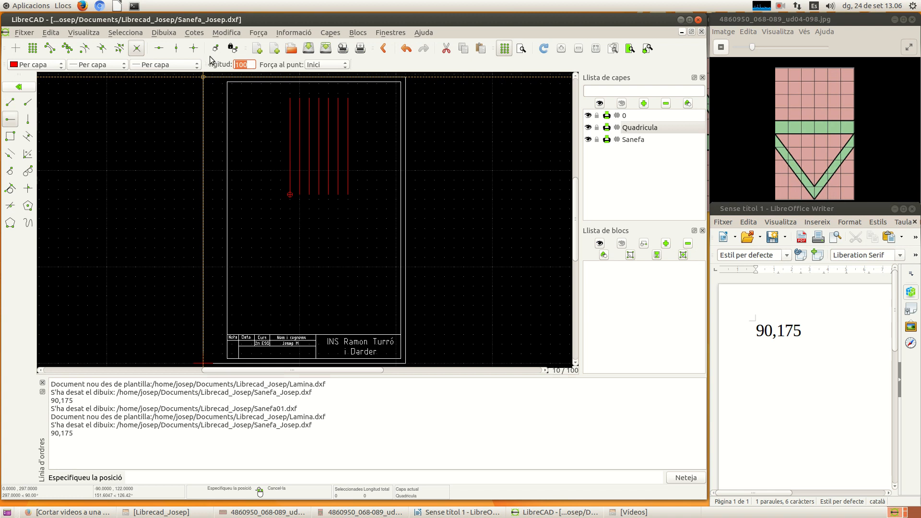
pyautogui.write('60')
# - Switch to the LibreOffice Writer document and note the line length 60 below the coordinates
pyautogui.click(817, 390)
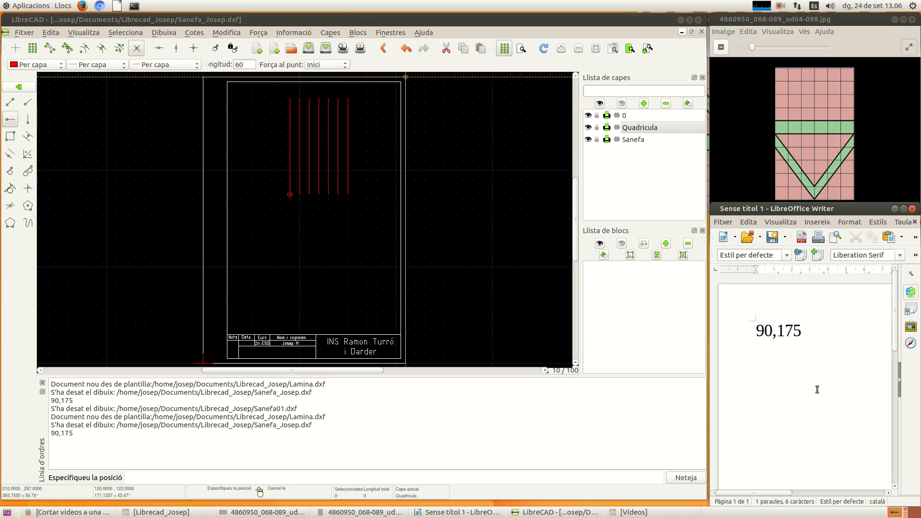
pyautogui.write('60')
pyautogui.press('Return')
# - Back in LibreCAD, place the horizontal line starting at the lower end of the leftmost vertical line, using endpoint snapping
pyautogui.click(53, 50)
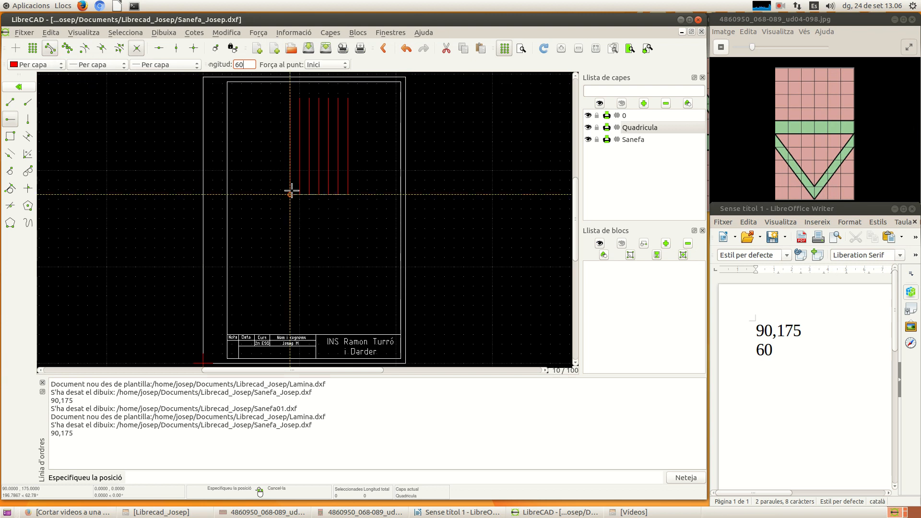
pyautogui.click(288, 217)
pyautogui.rightClick(286, 231)
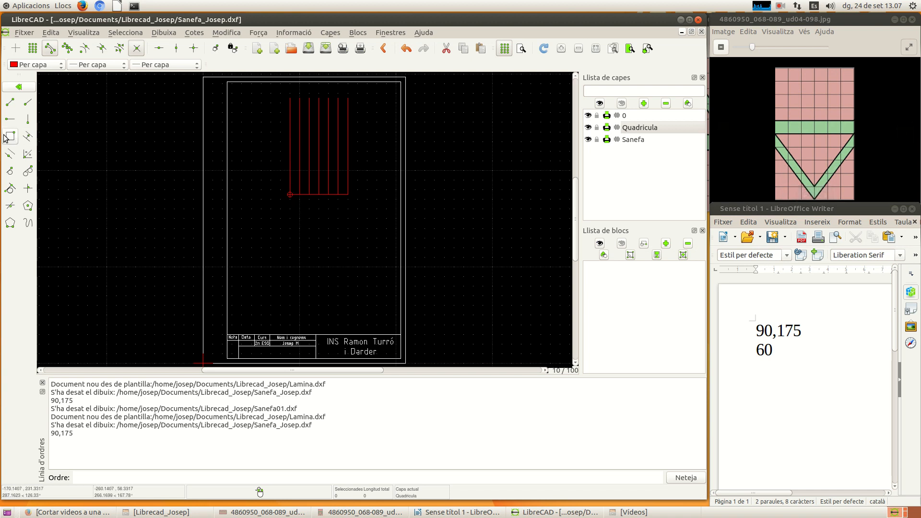
# - Create ten parallel copies of the bottom horizontal line above it at a distance of 10 to complete the grid
pyautogui.click(29, 138)
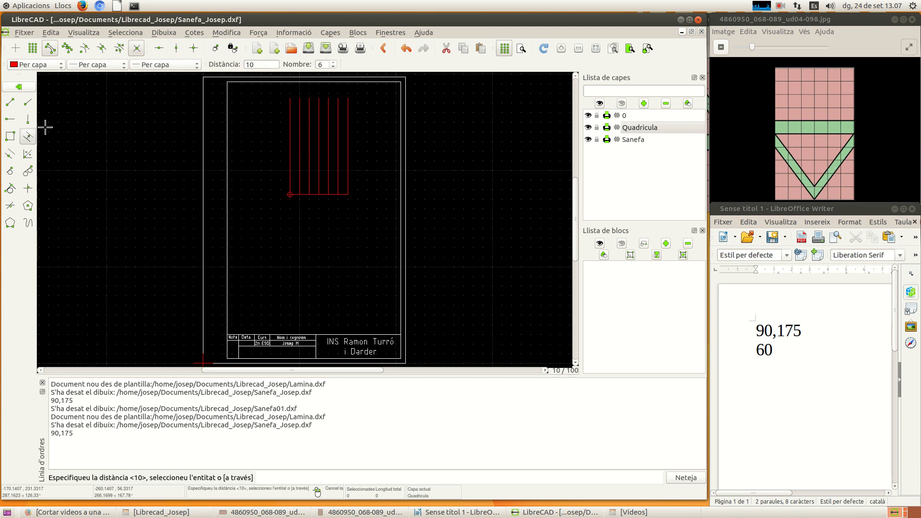
pyautogui.doubleClick(321, 64)
pyautogui.write('10')
pyautogui.press('Tab')
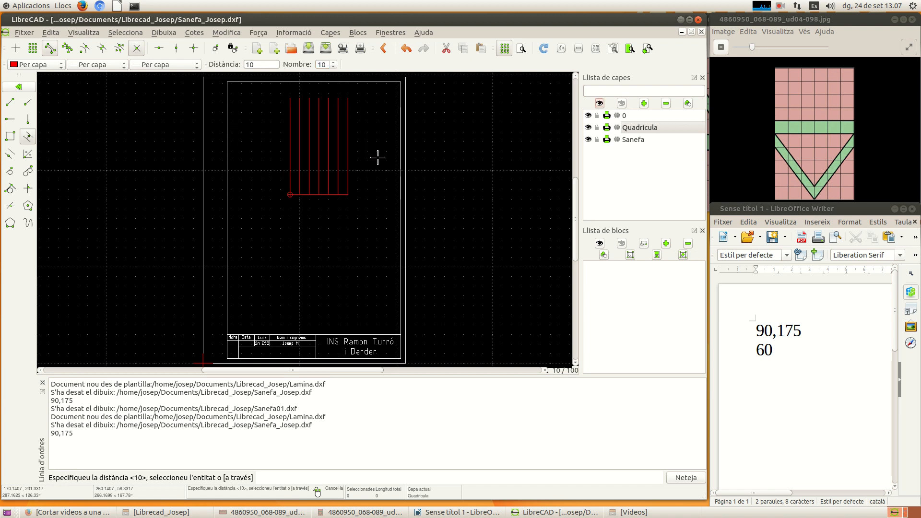
pyautogui.click(343, 191)
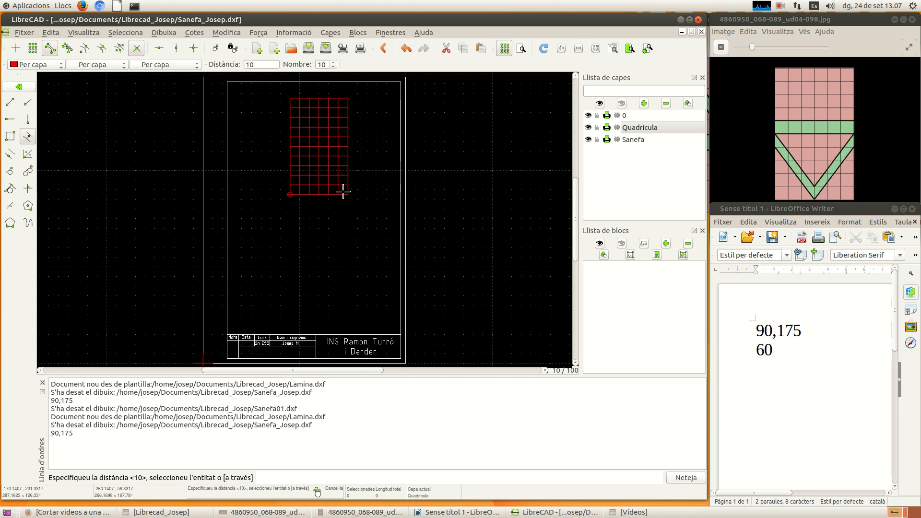
pyautogui.rightClick(379, 198)
pyautogui.rightClick(378, 199)
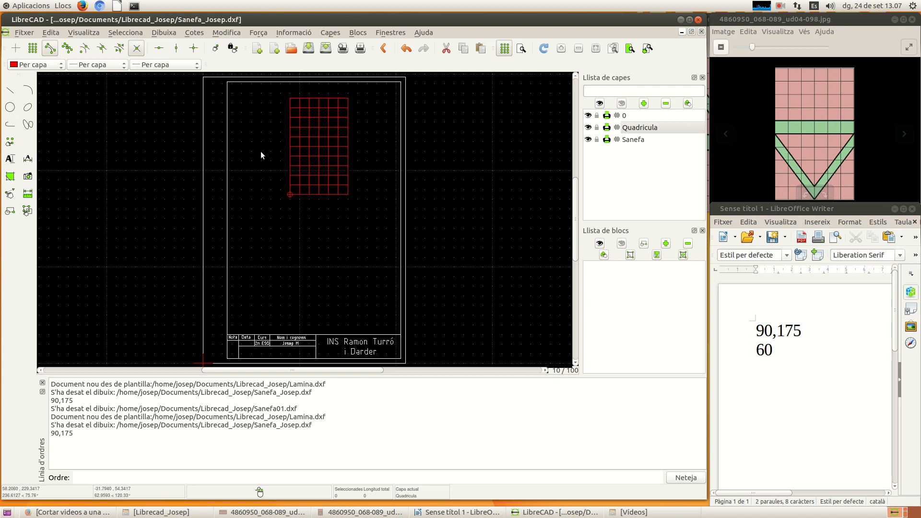
# - Activate the Sanefa layer and draw a horizontal line across the grid's full width, four squares below its top edge
pyautogui.click(75, 32)
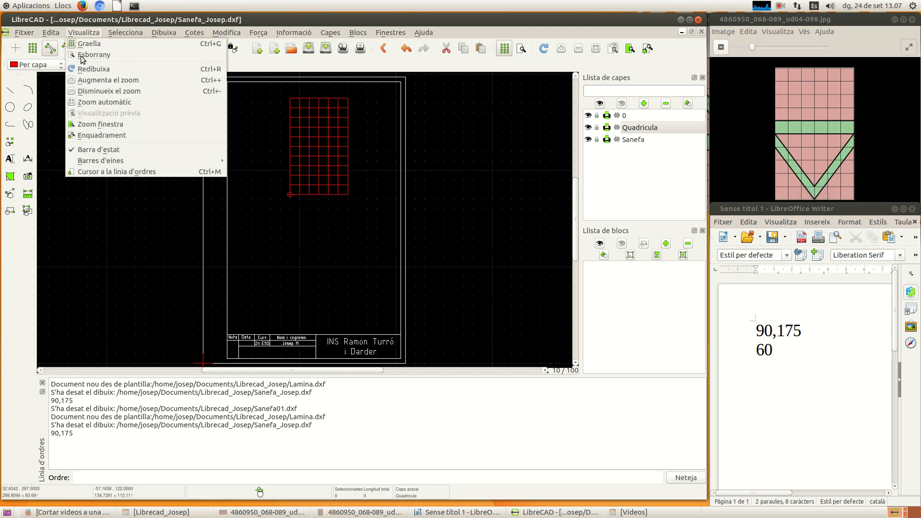
pyautogui.click(86, 125)
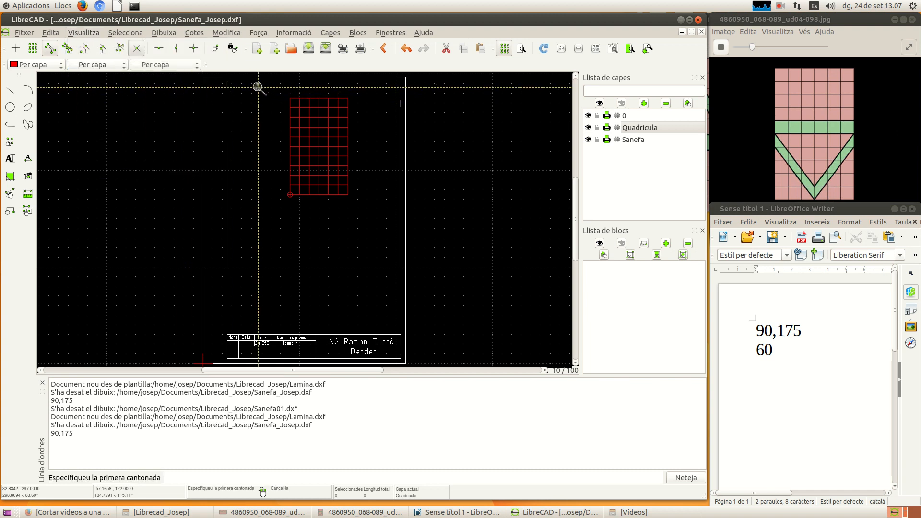
pyautogui.click(274, 94)
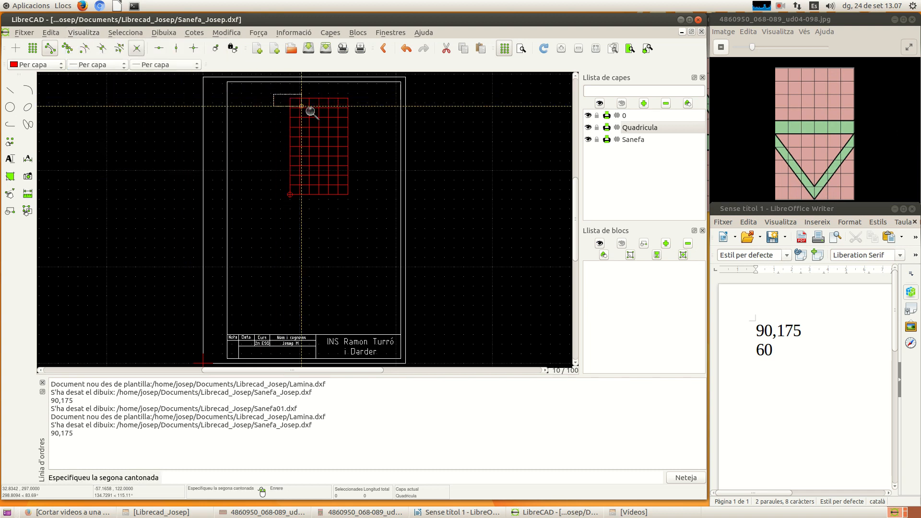
pyautogui.click(361, 198)
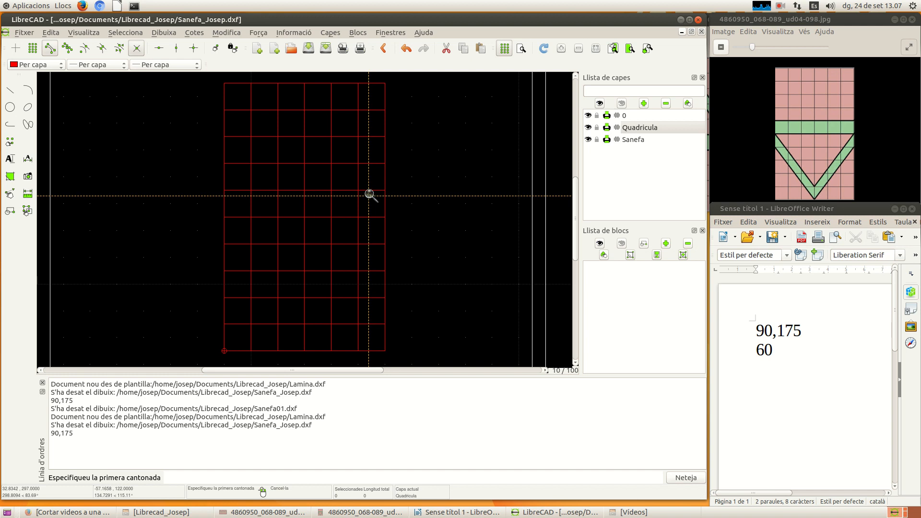
pyautogui.click(662, 138)
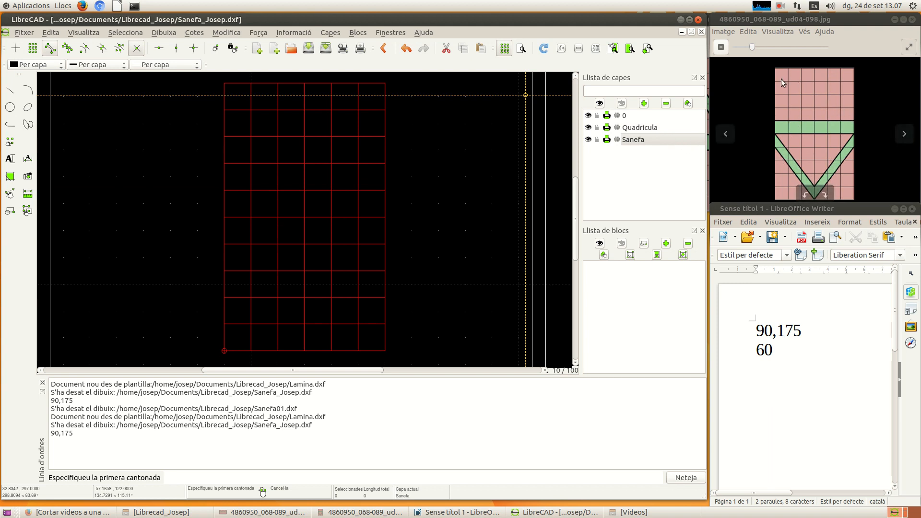
pyautogui.click(10, 90)
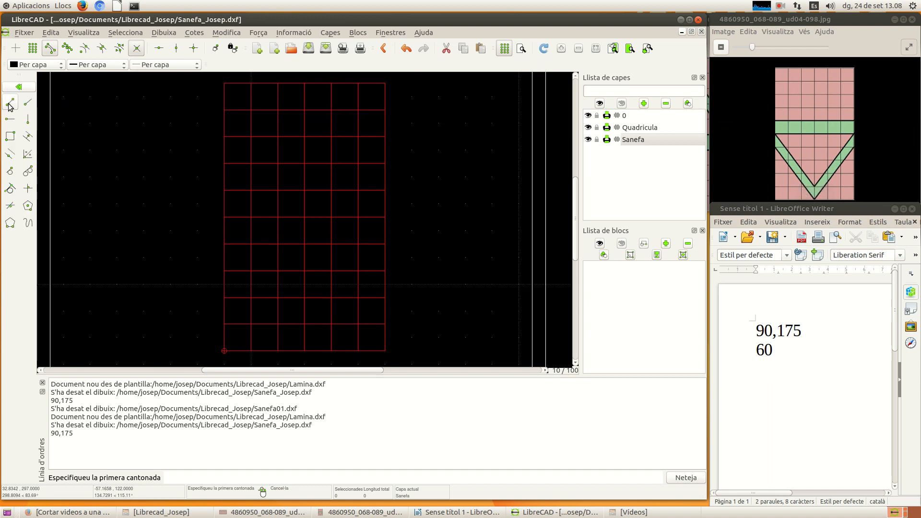
pyautogui.click(9, 106)
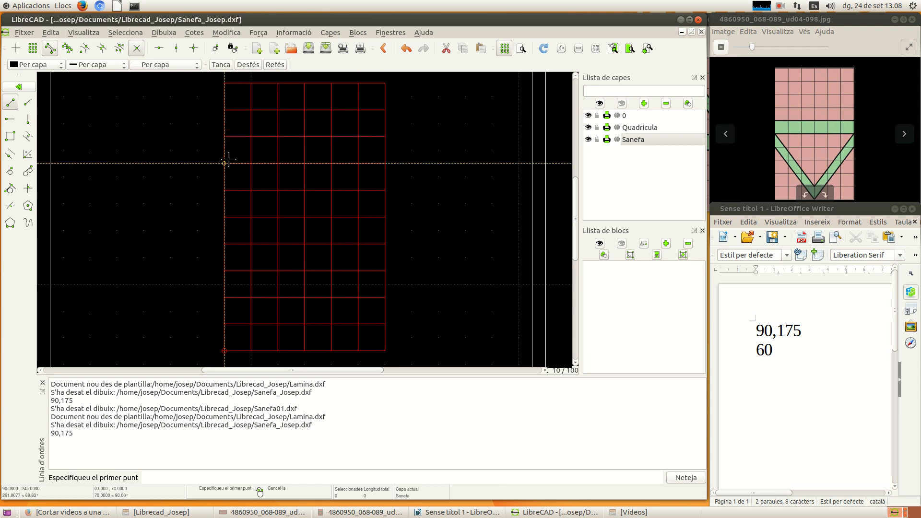
pyautogui.click(223, 190)
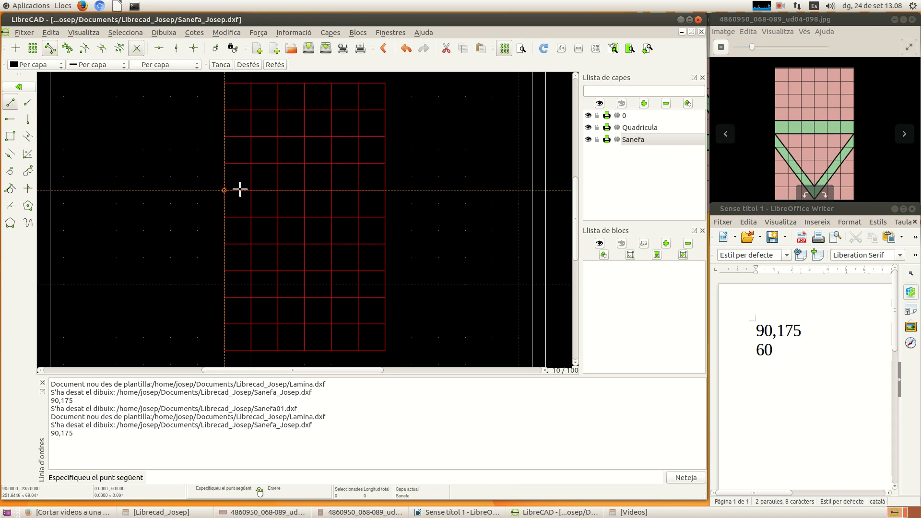
pyautogui.click(385, 190)
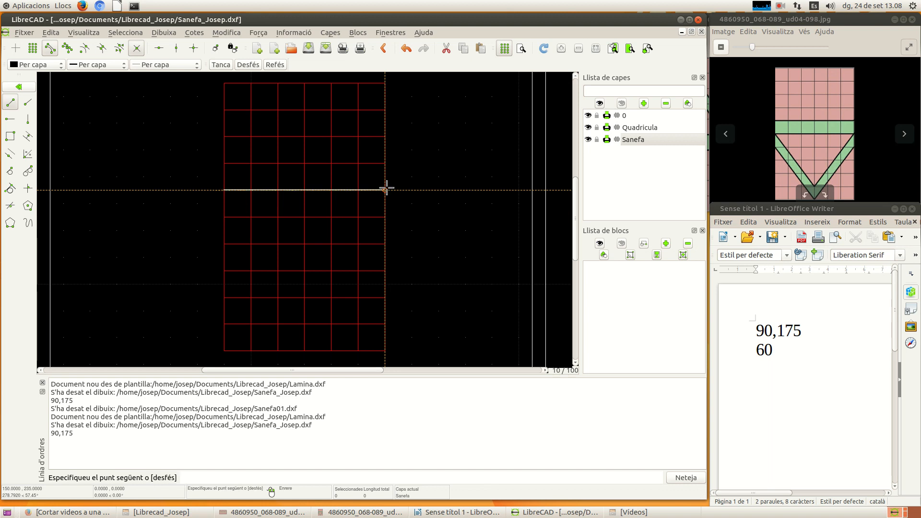
pyautogui.rightClick(413, 198)
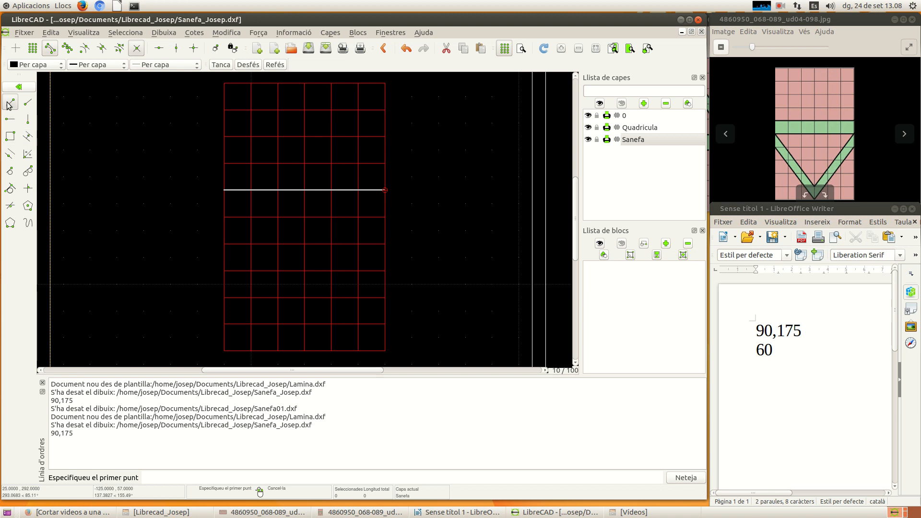
# - Draw a second full-width horizontal line one grid square below the first one
pyautogui.click(221, 217)
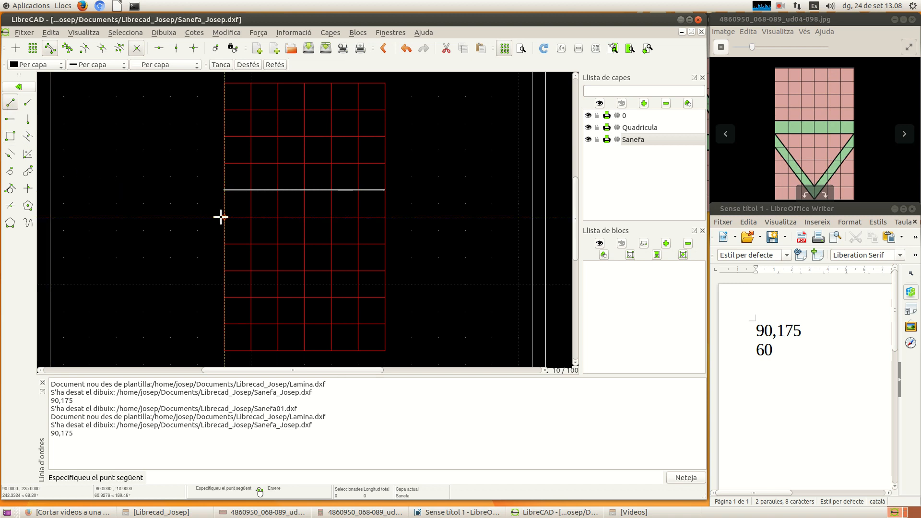
pyautogui.click(385, 217)
pyautogui.rightClick(403, 224)
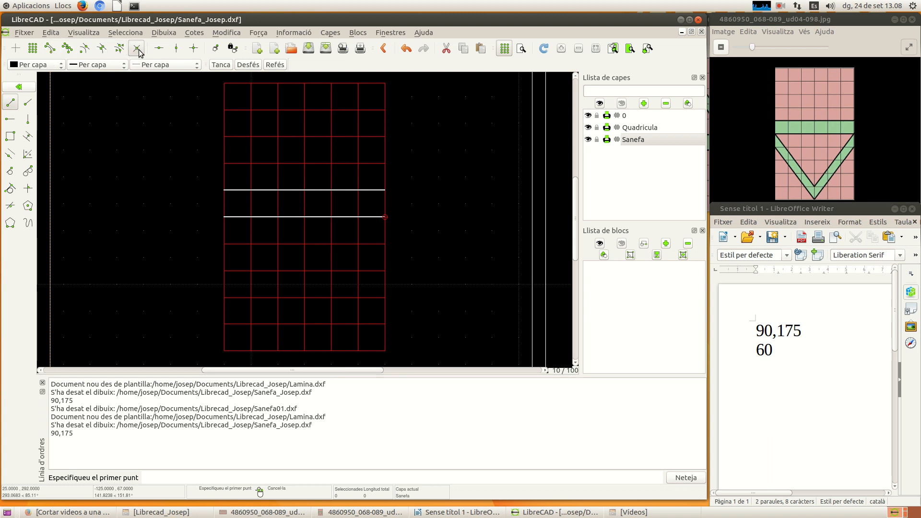
# - With intersection snapping, draw a V from the lower line's left end to the grid's centre line four squares down and up to its right end
pyautogui.moveTo(819, 188)
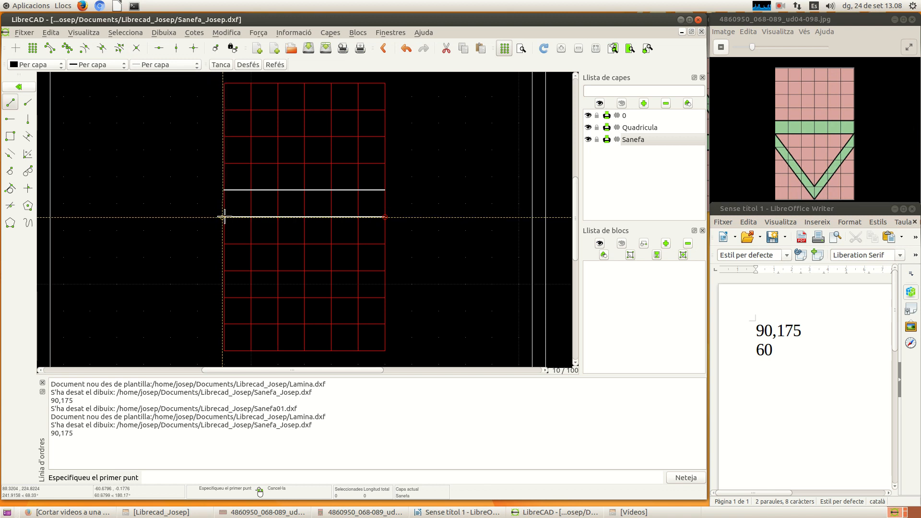
pyautogui.click(136, 48)
pyautogui.click(225, 218)
pyautogui.click(310, 316)
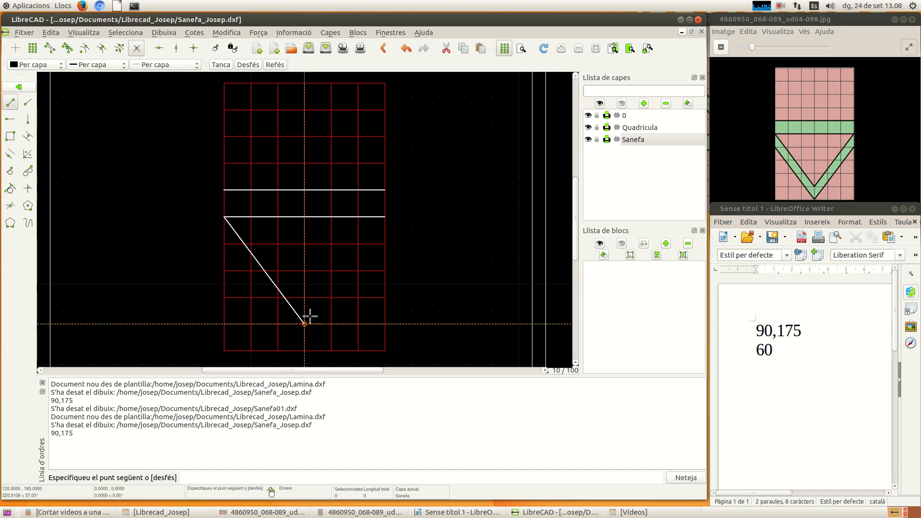
pyautogui.click(384, 218)
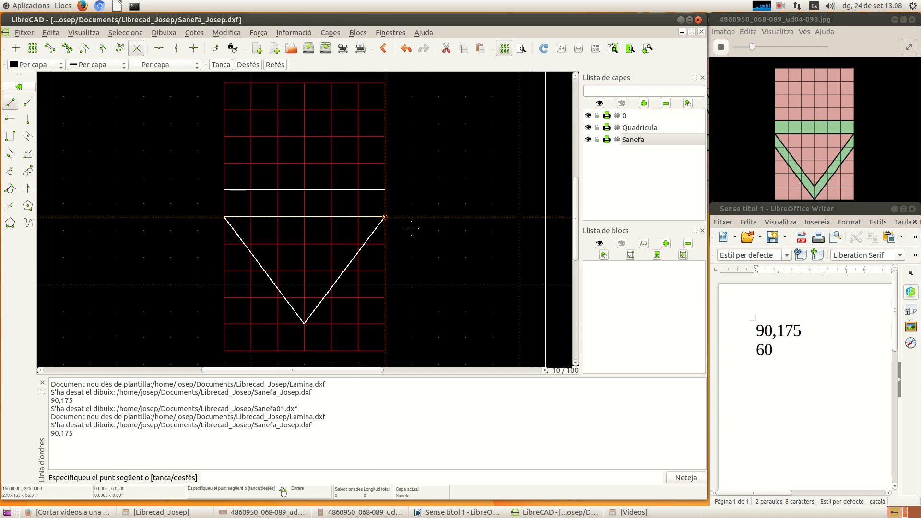
pyautogui.rightClick(412, 229)
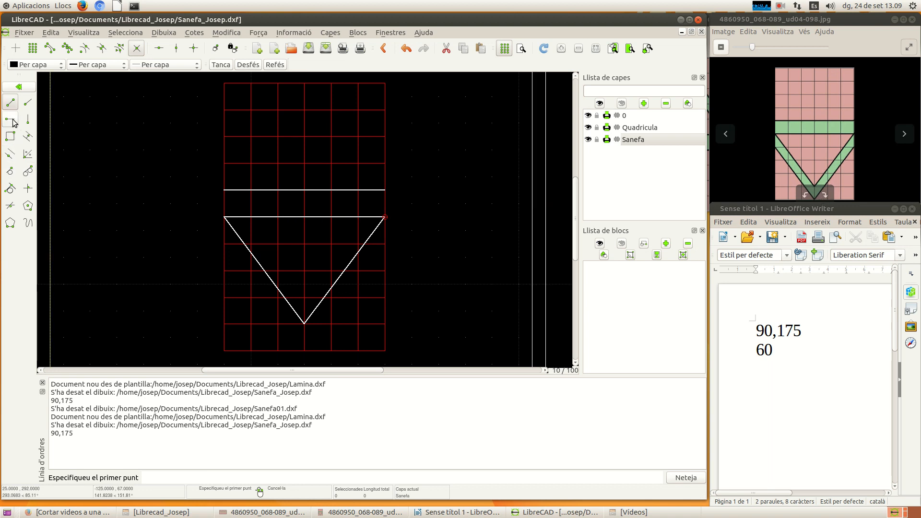
# - Draw the outer V one square below the inner one, with its tip at the midpoint of the grid's bottom edge
pyautogui.click(222, 246)
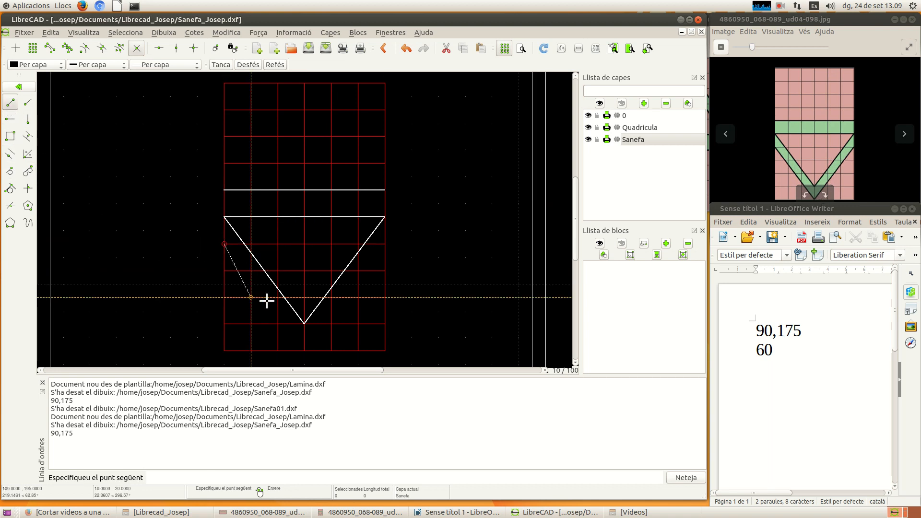
pyautogui.click(304, 347)
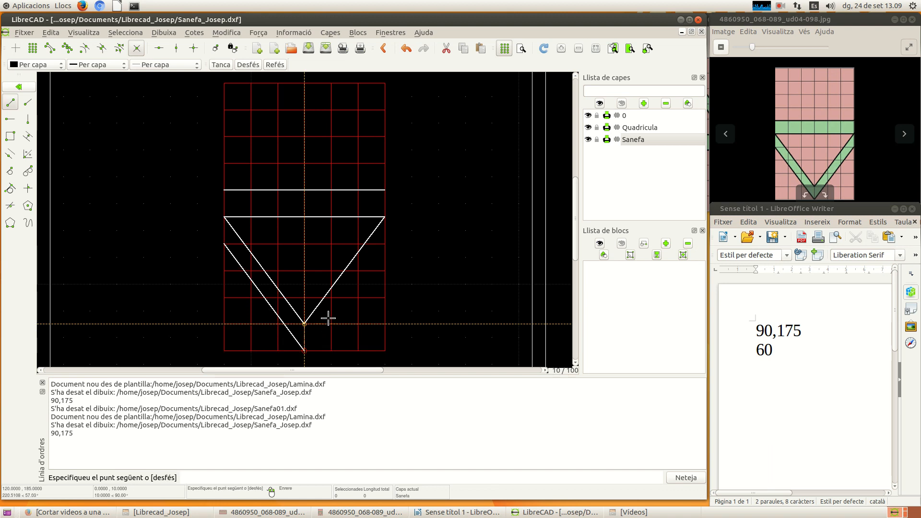
pyautogui.click(385, 246)
pyautogui.rightClick(400, 254)
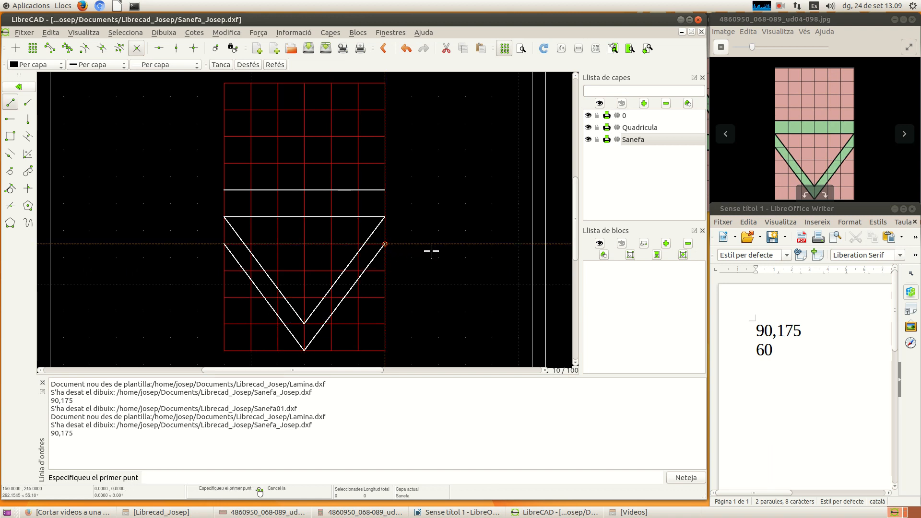